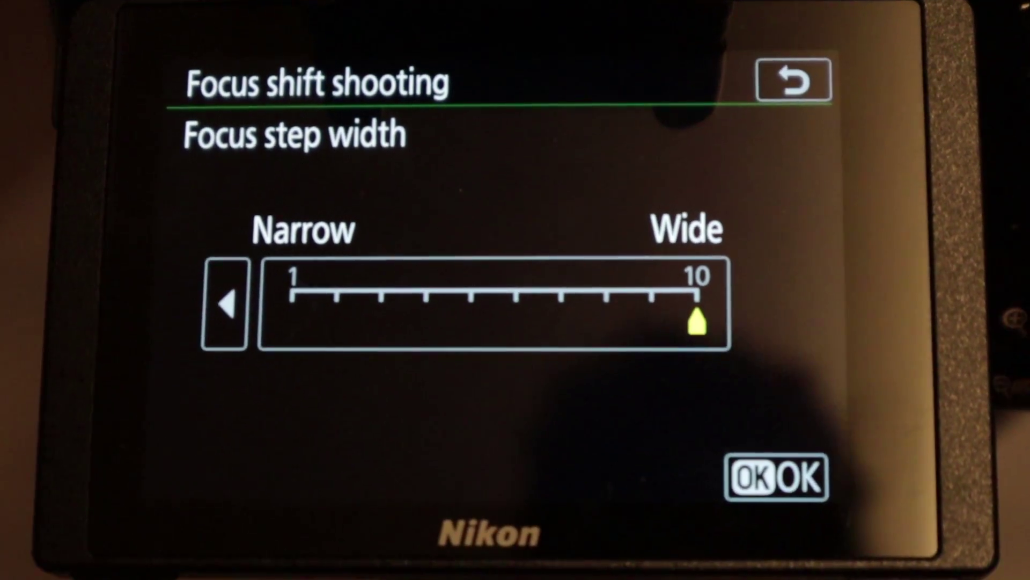
- Confirm a focus step width of 10, then review the interval, exposure lock and remaining shooting options
{"action": "key", "text": "Return"}
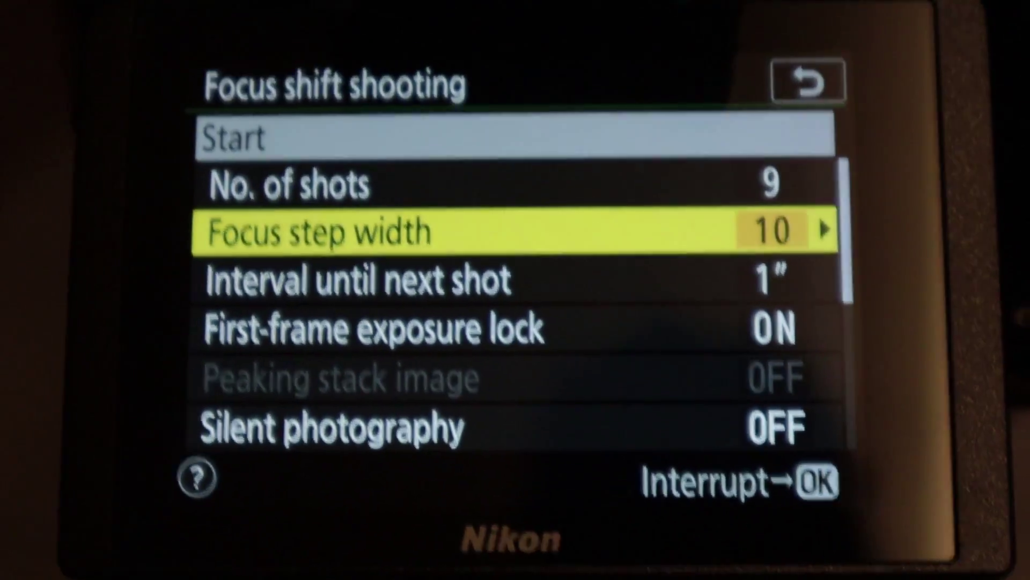
{"action": "key", "text": "Down"}
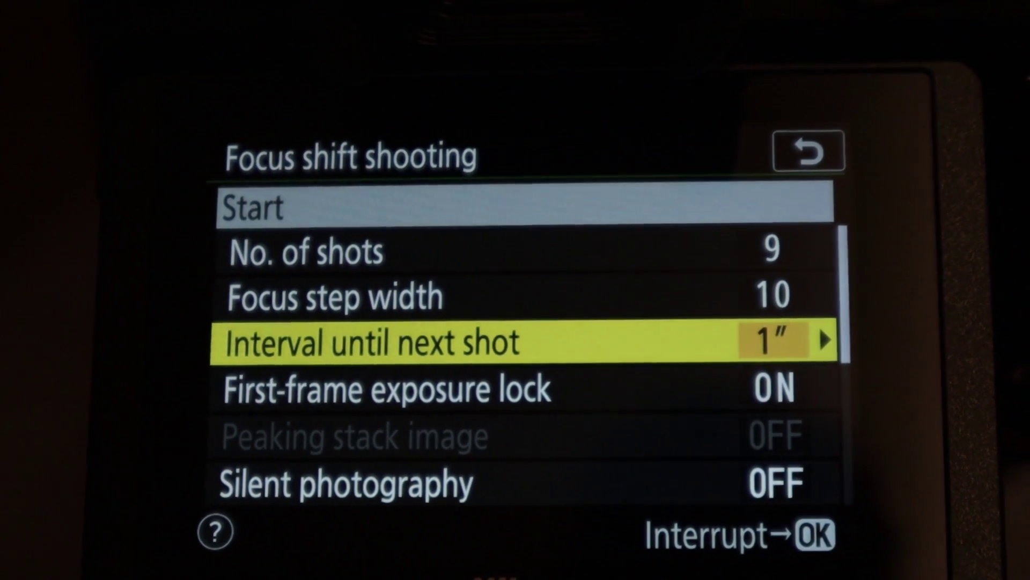
{"action": "key", "text": "Down"}
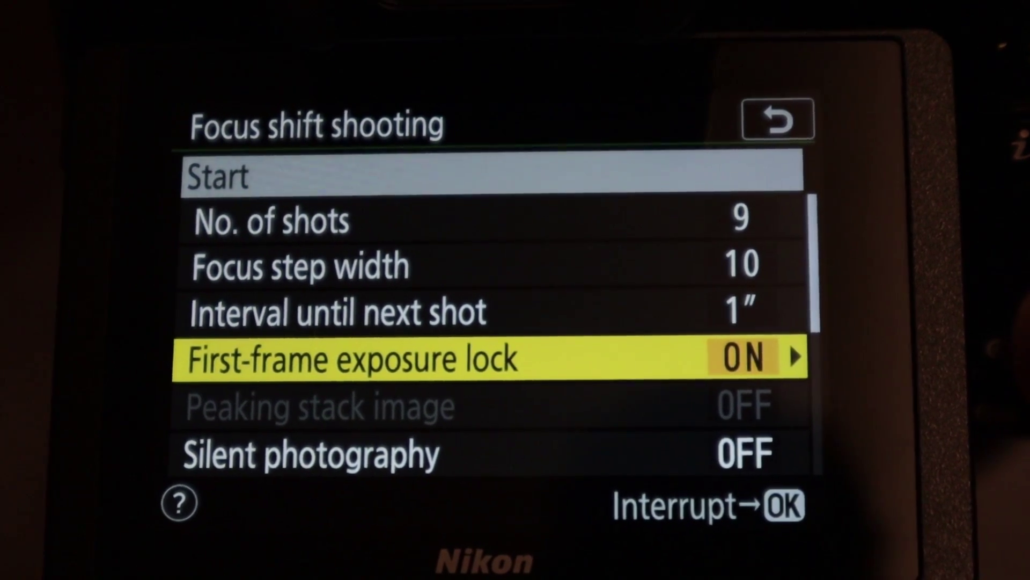
{"action": "key", "text": "Down"}
{"action": "key", "text": "Down"}
{"action": "key", "text": "Up"}
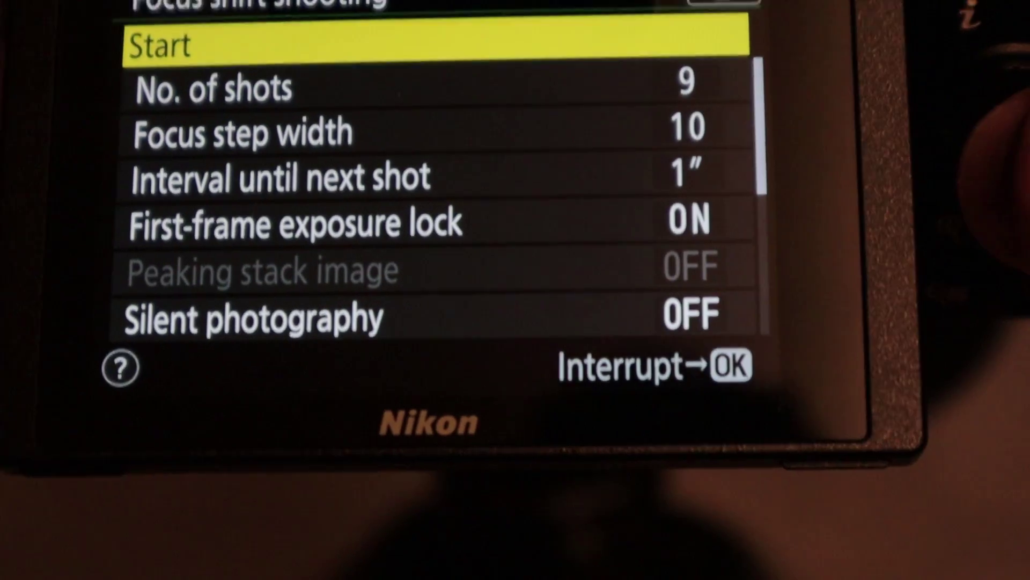
- Highlight Start in the Focus shift shooting menu to begin the nine-shot sequence
{"action": "key", "text": "Down"}
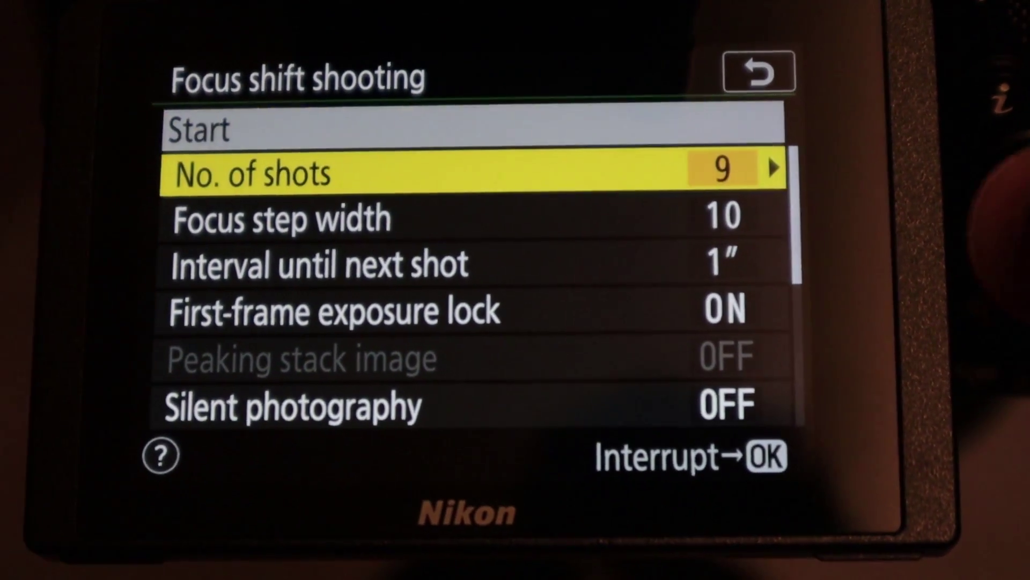
{"action": "key", "text": "Up"}
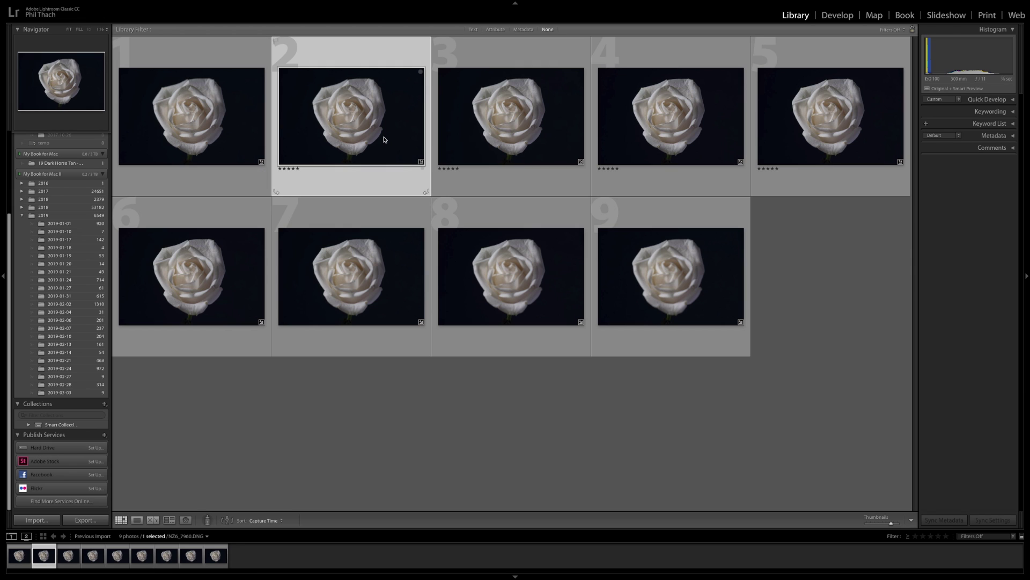
- Browse the rose frames in the grid, then open NZ6_7959.DNG full-size in Loupe view
{"action": "left_click", "coordinate": [199, 125]}
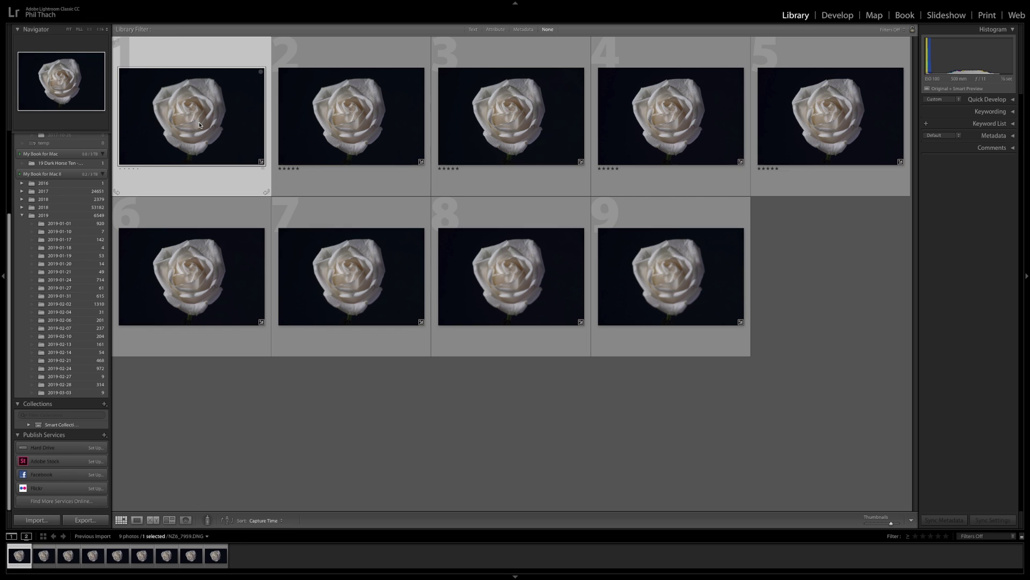
{"action": "key", "text": "Right"}
{"action": "key", "text": "Right"}
{"action": "key", "text": "Right"}
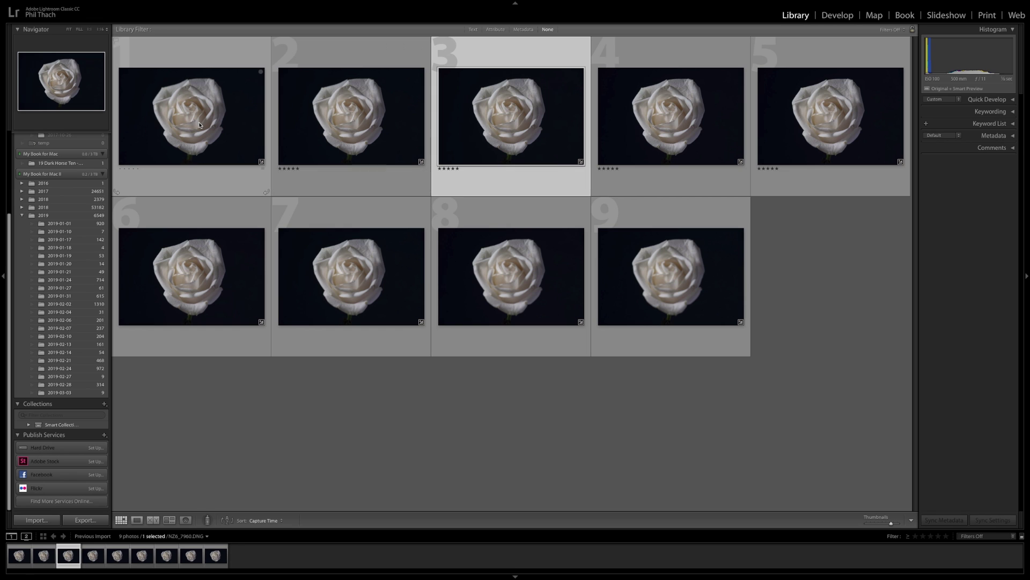
{"action": "key", "text": "Right"}
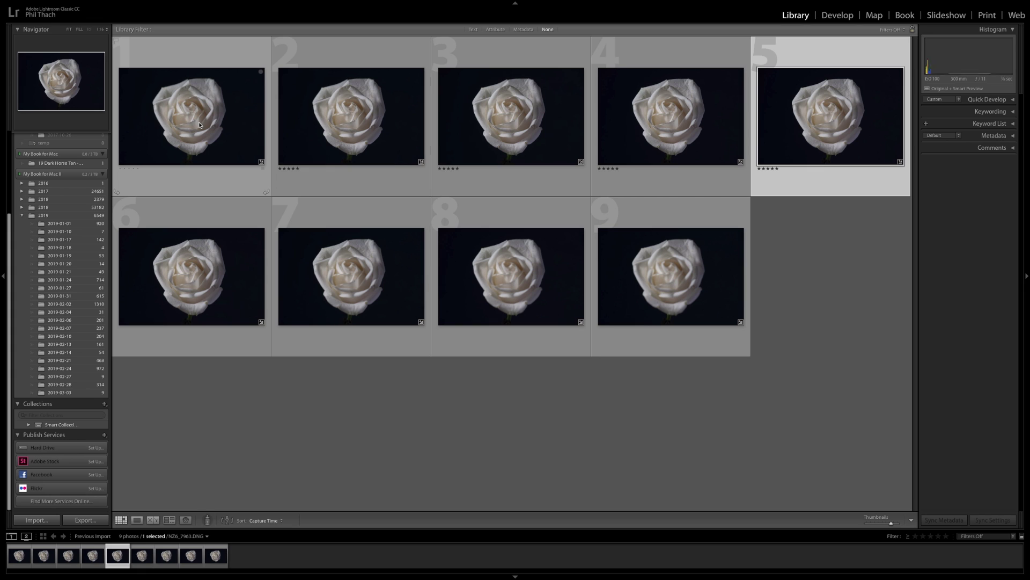
{"action": "key", "text": "Left"}
{"action": "key", "text": "Left"}
{"action": "key", "text": "Left"}
{"action": "key", "text": "Left"}
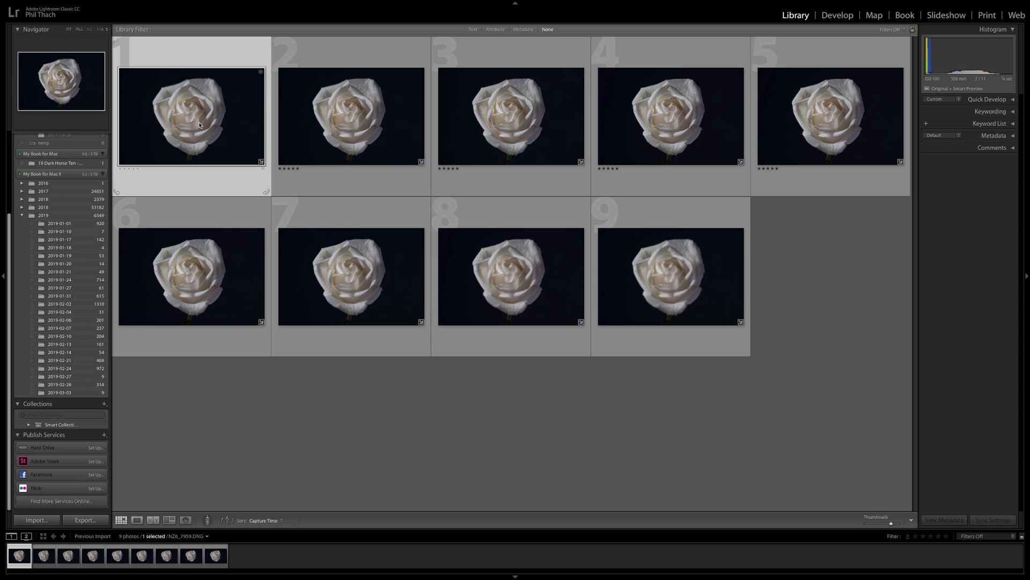
{"action": "double_click", "coordinate": [199, 125]}
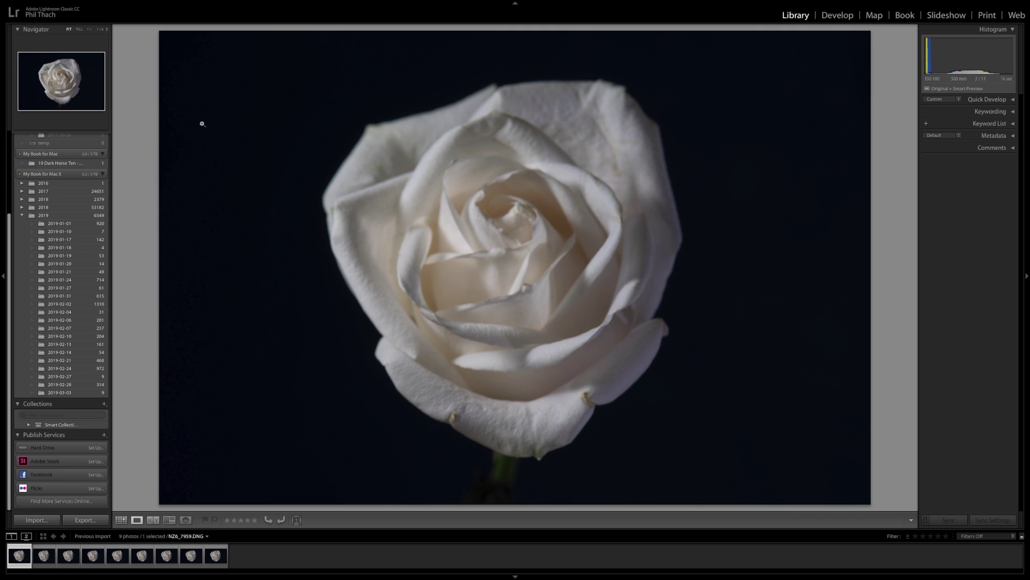
- Step through rose frames two to five in Loupe, then switch back to Grid view with G
{"action": "key", "text": "Right"}
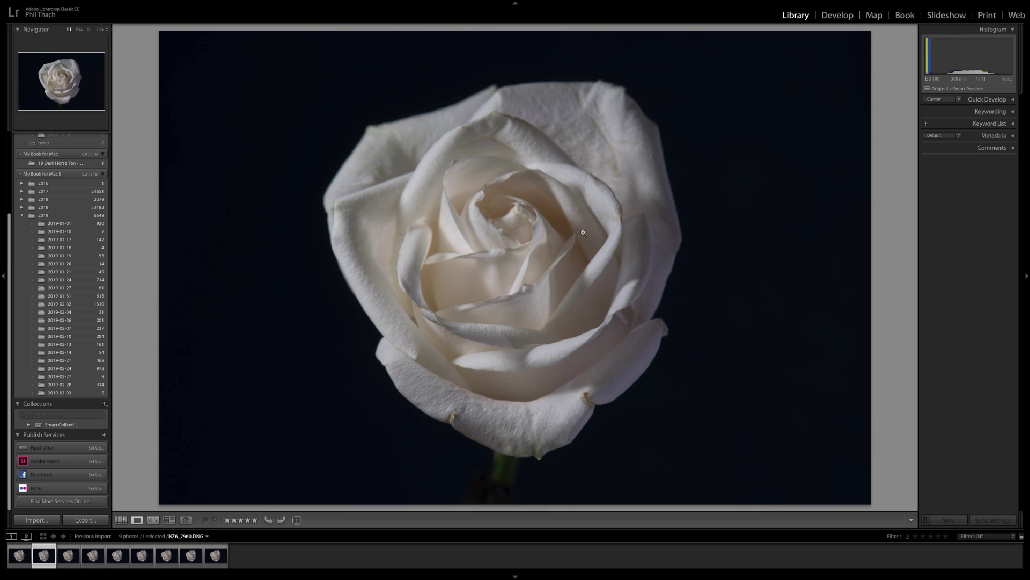
{"action": "key", "text": "Right"}
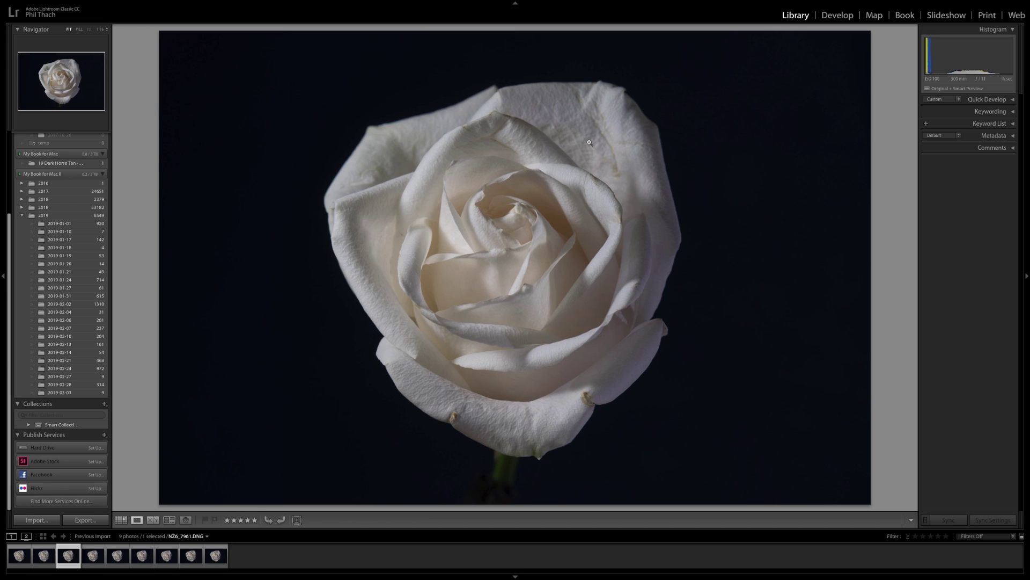
{"action": "key", "text": "Right"}
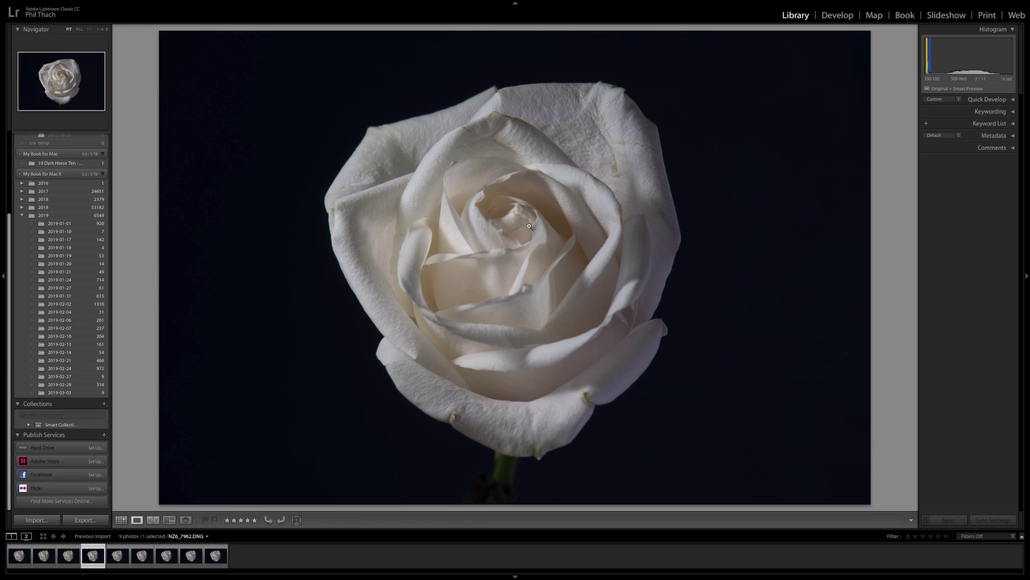
{"action": "key", "text": "Right"}
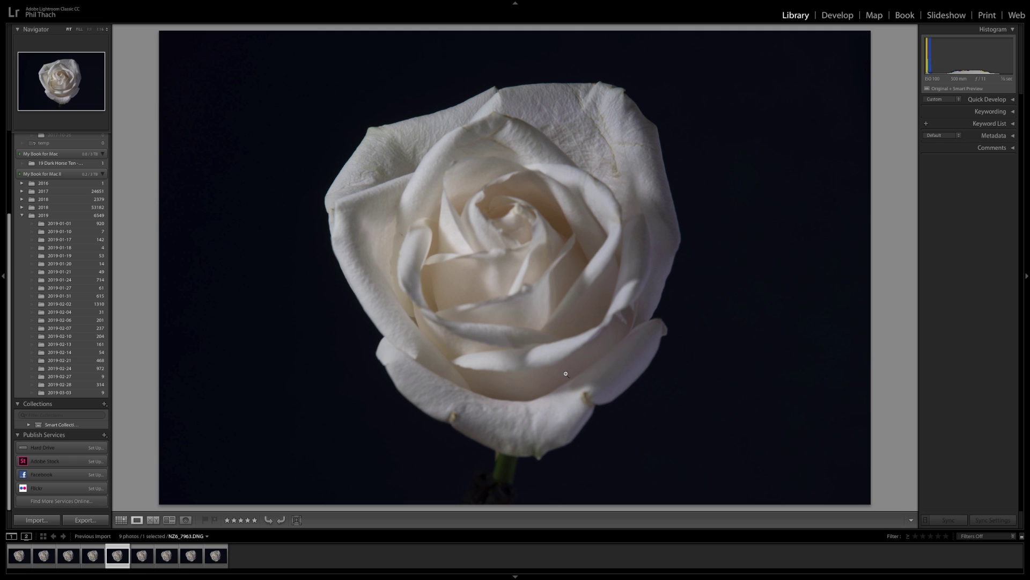
{"action": "key", "text": "g"}
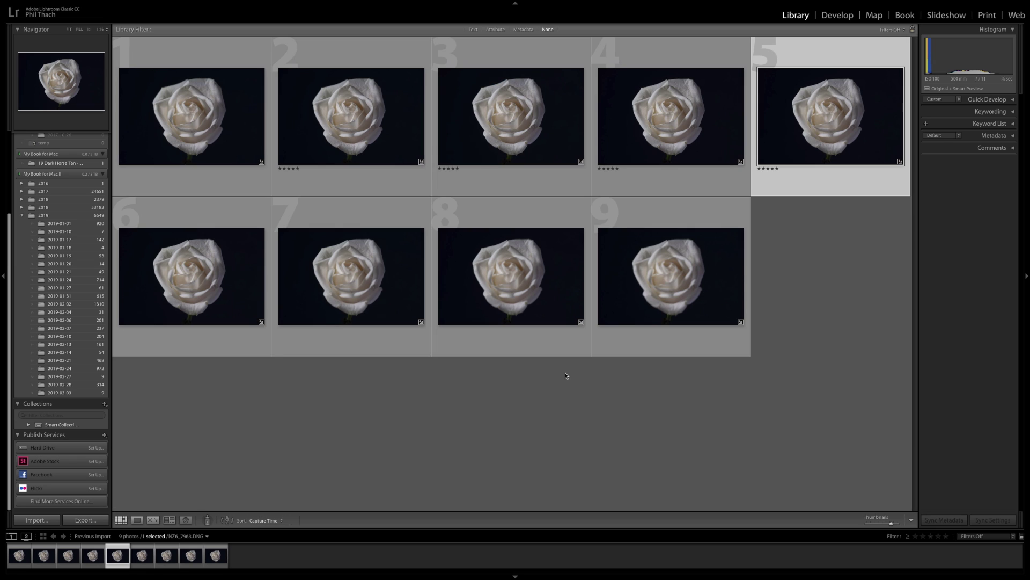
{"action": "key", "text": "e"}
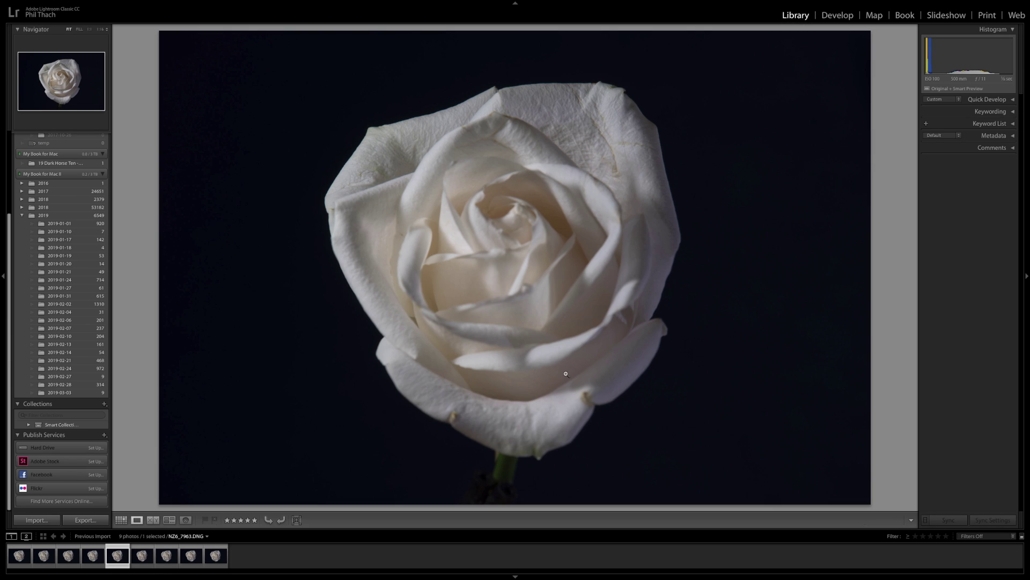
{"action": "key", "text": "Right"}
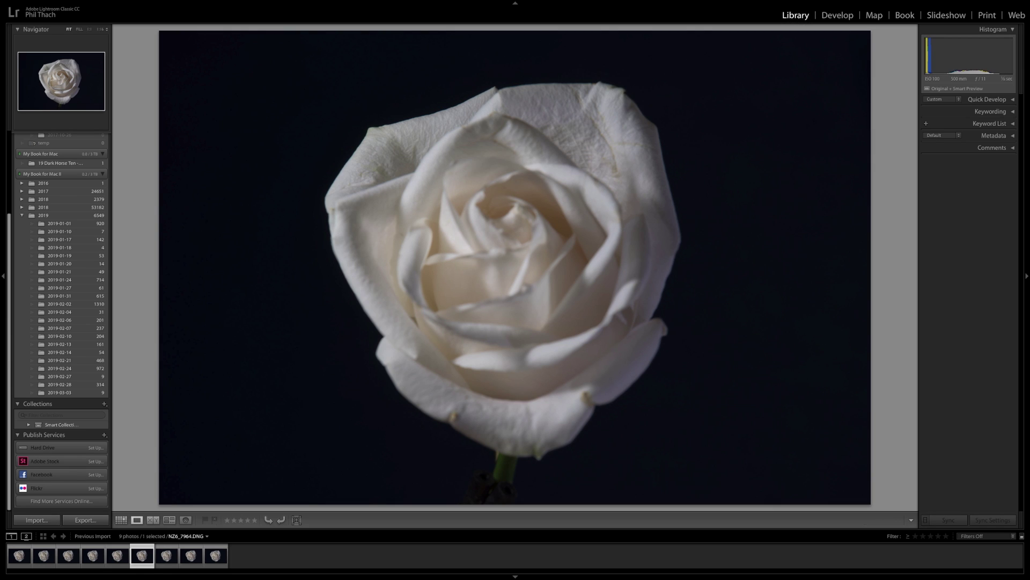
{"action": "left_click", "coordinate": [118, 555]}
{"action": "key", "text": "Right"}
{"action": "key", "text": "Left"}
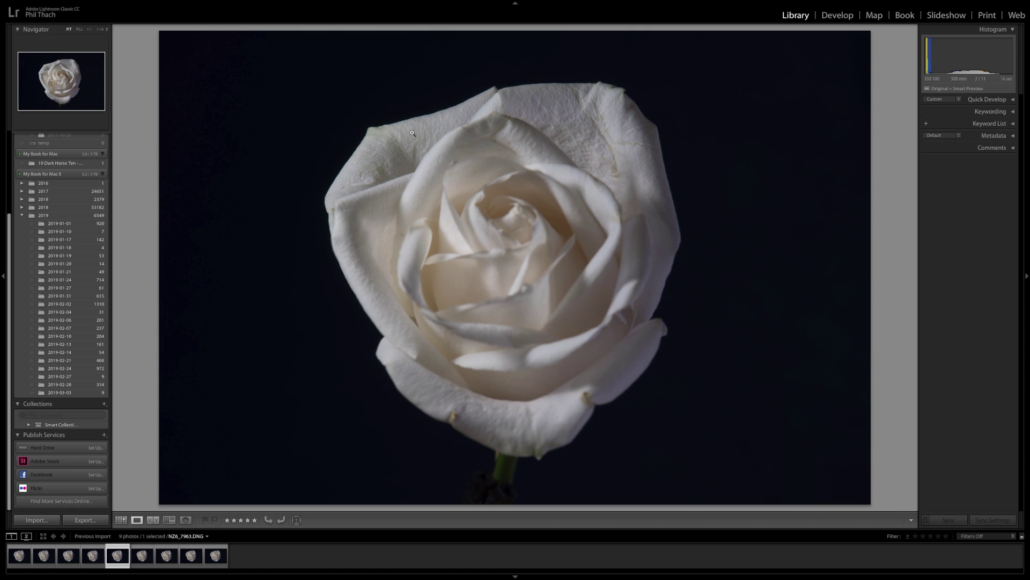
{"action": "key", "text": "g"}
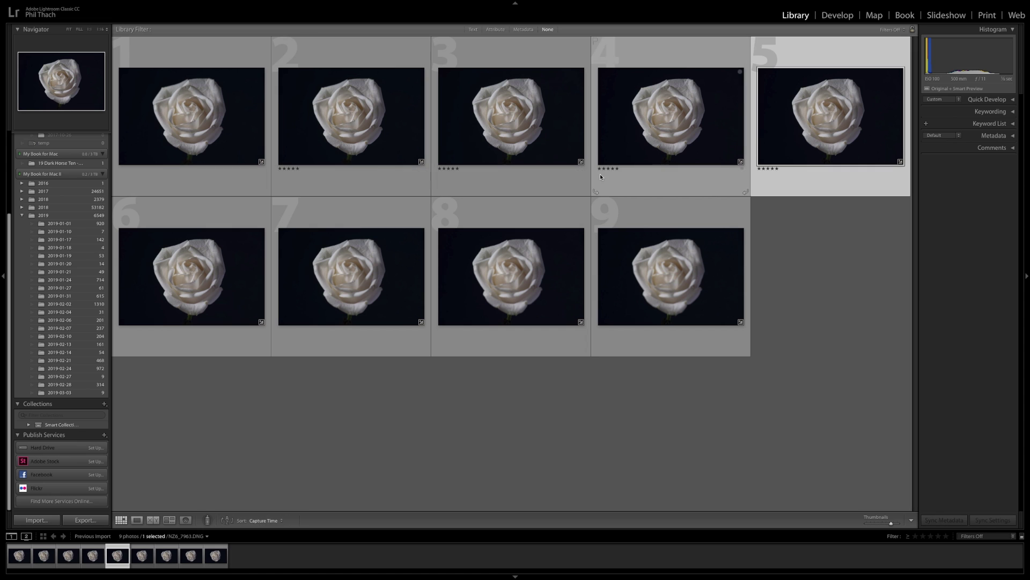
{"action": "key", "text": "e"}
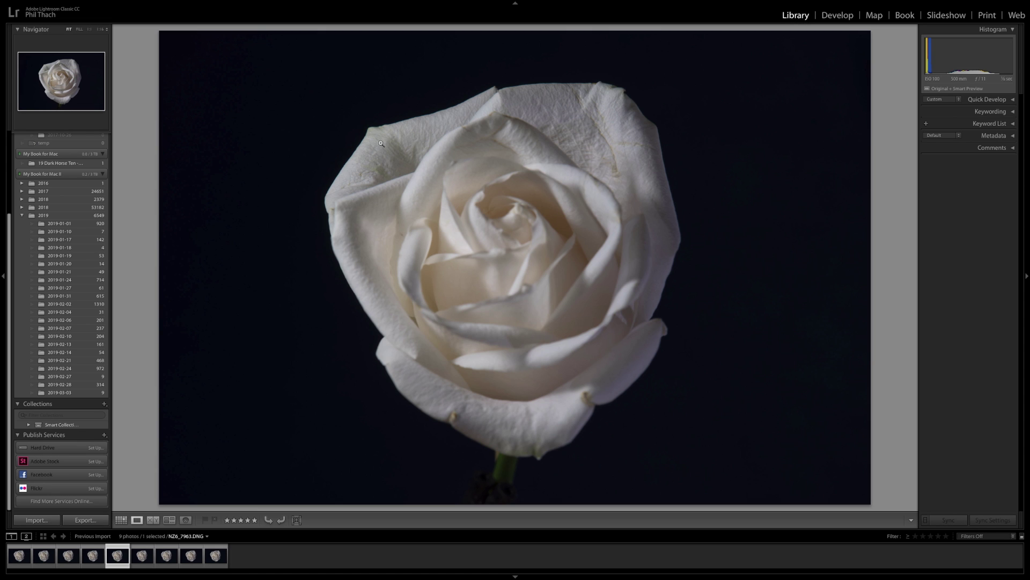
{"action": "key", "text": "Right"}
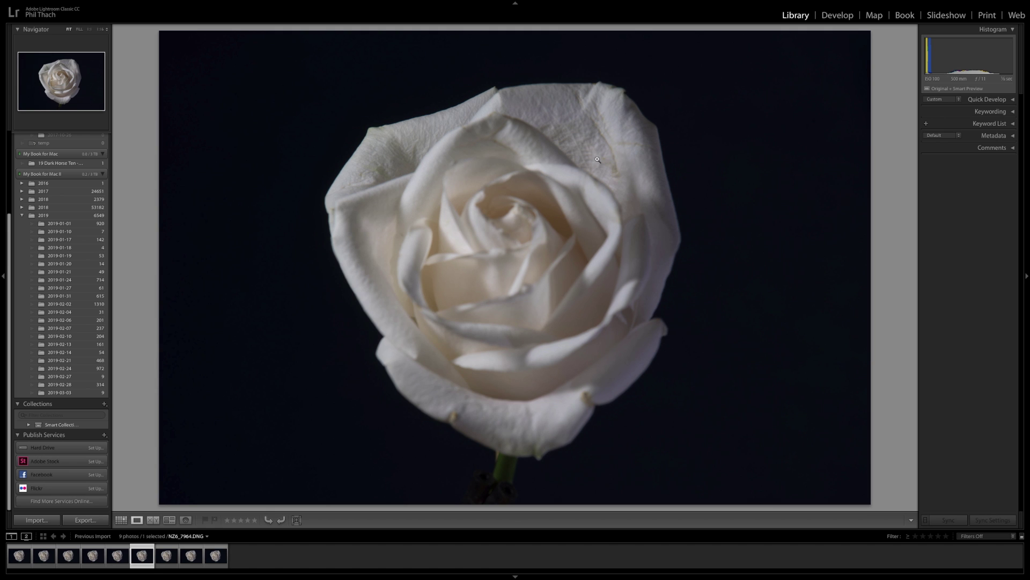
{"action": "key", "text": "g"}
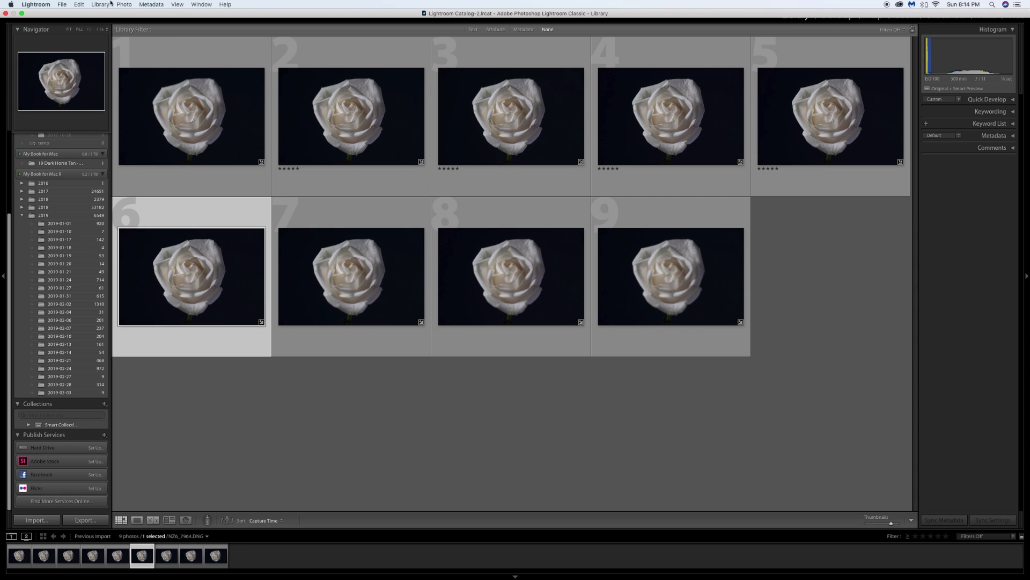
{"action": "left_click", "coordinate": [109, 4]}
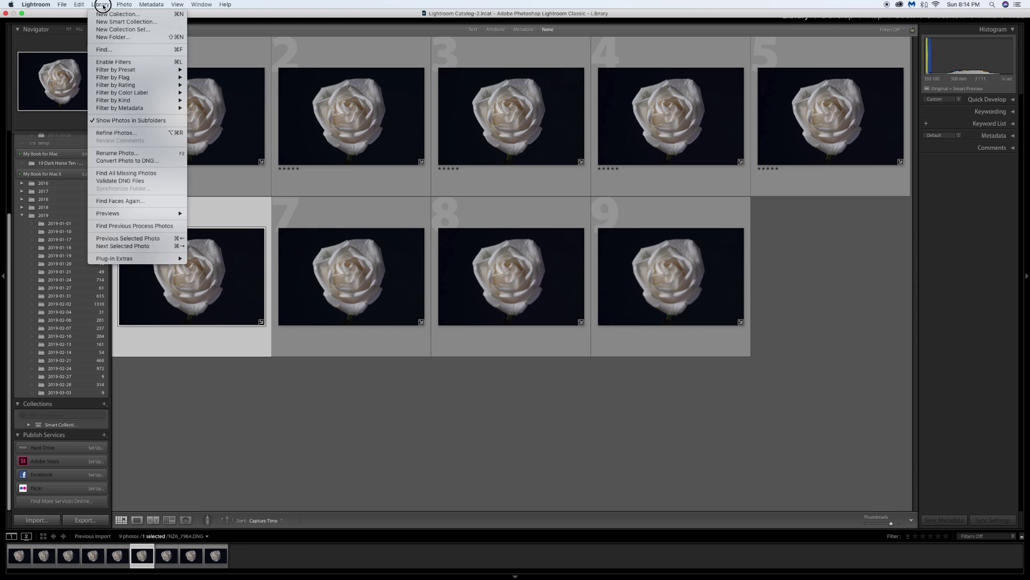
- Enable library filters, filter to five-star rating, and select all four five-star rose photos
{"action": "left_click", "coordinate": [109, 63]}
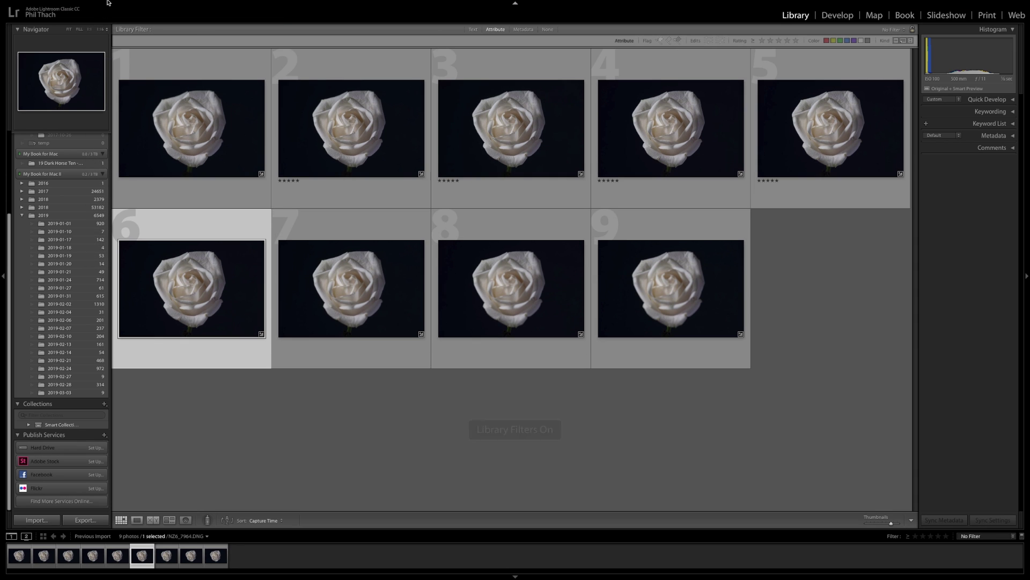
{"action": "left_click", "coordinate": [102, 5]}
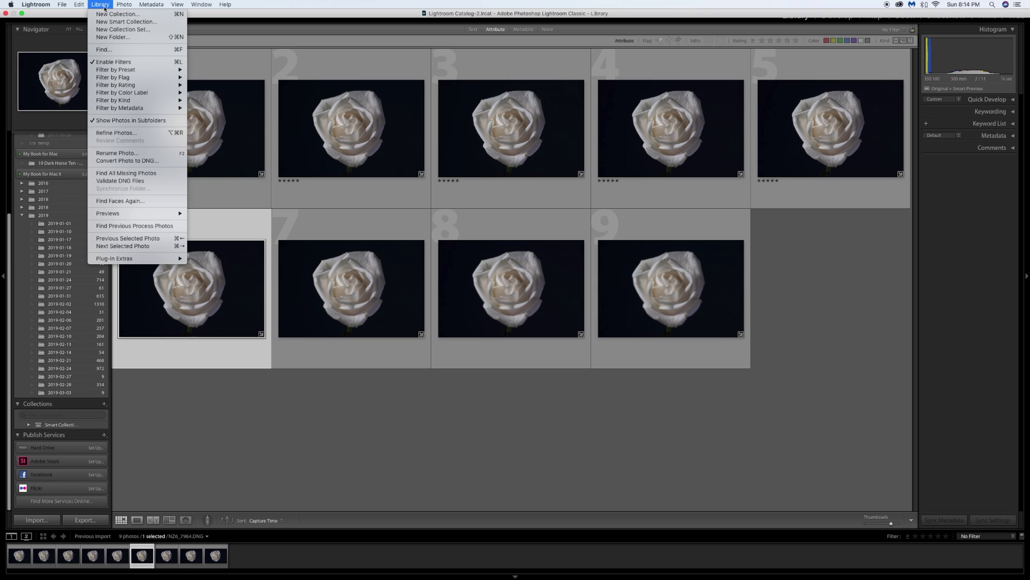
{"action": "mouse_move", "coordinate": [118, 85]}
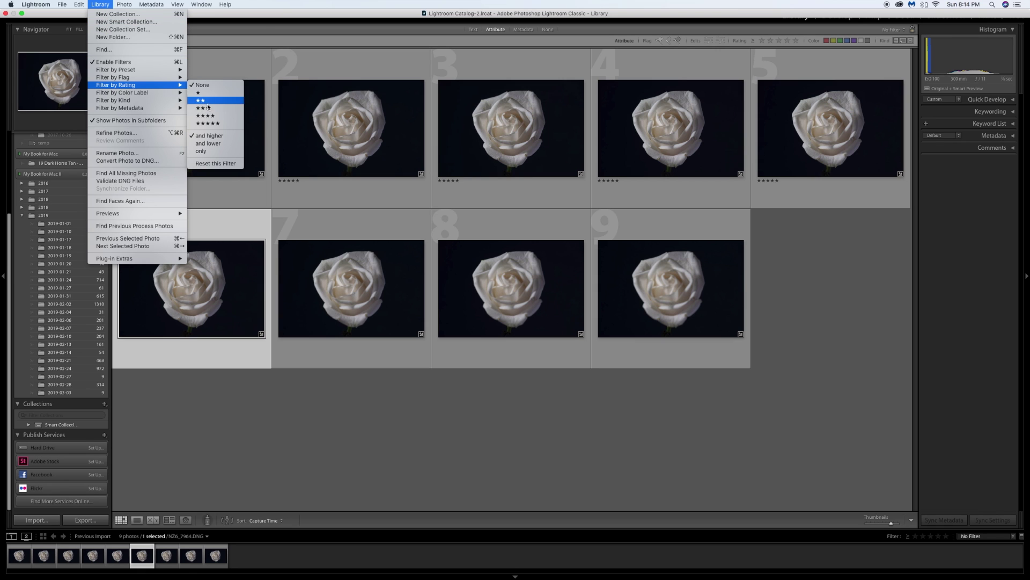
{"action": "left_click", "coordinate": [214, 124]}
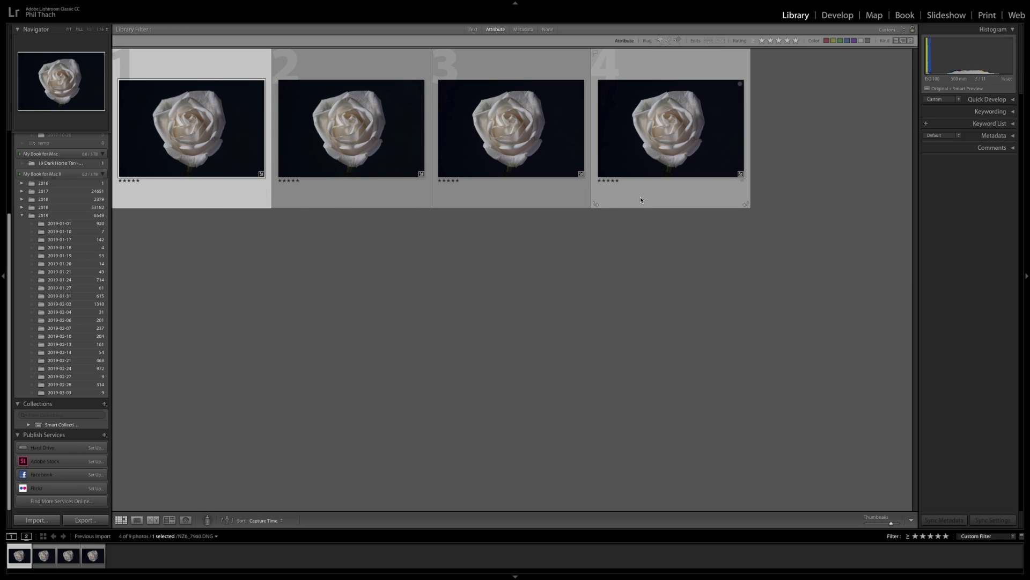
{"action": "key", "text": "ctrl+a"}
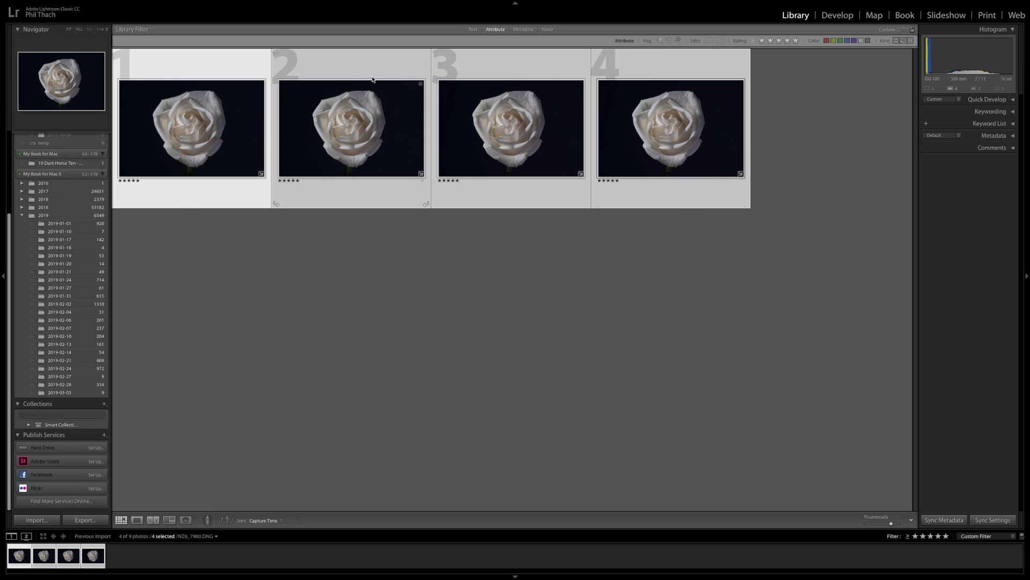
{"action": "mouse_move", "coordinate": [145, 2]}
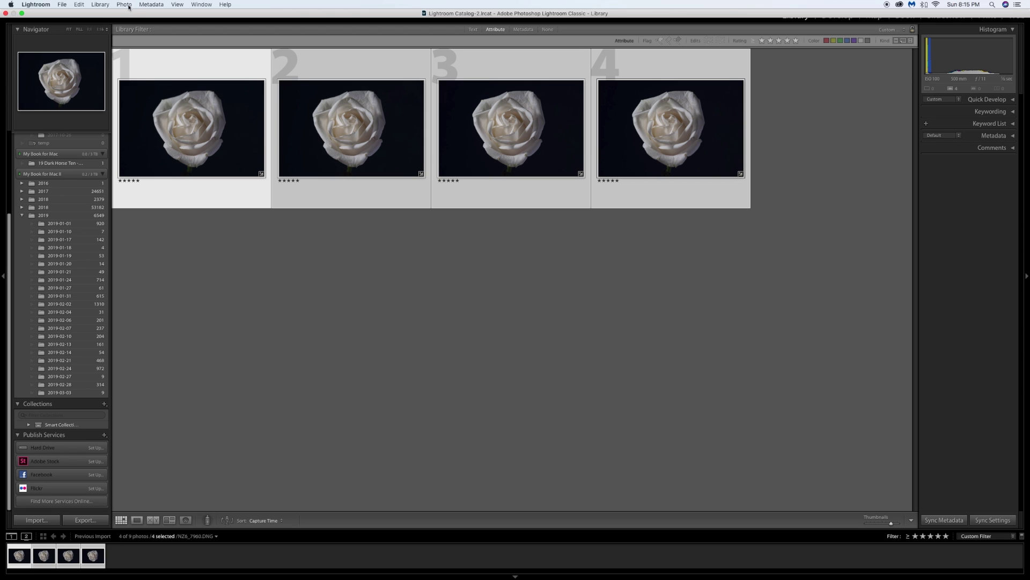
- Use Photo > Edit In > Open as Layers in Photoshop for the four selected photos
{"action": "left_click", "coordinate": [128, 7]}
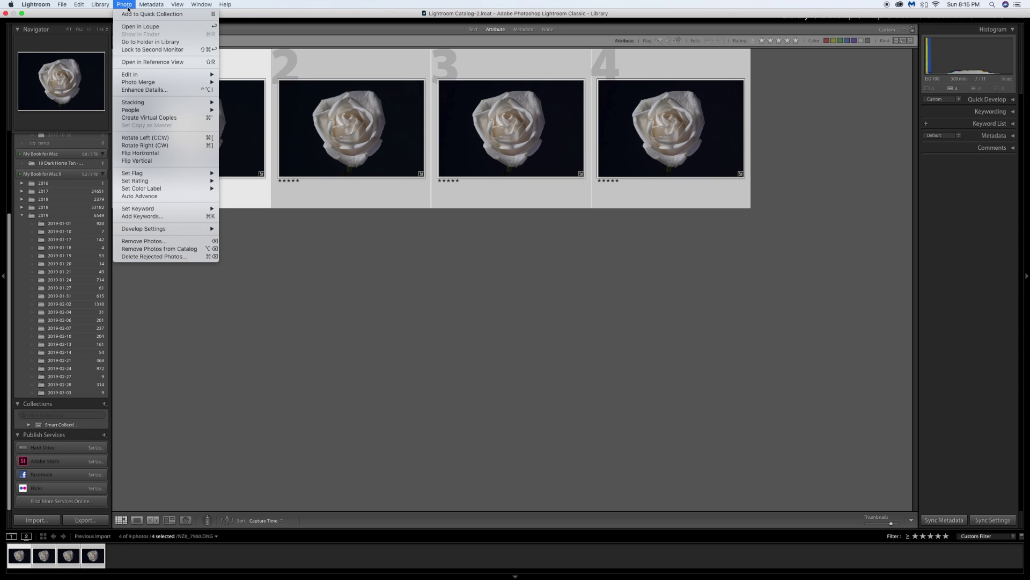
{"action": "mouse_move", "coordinate": [141, 76]}
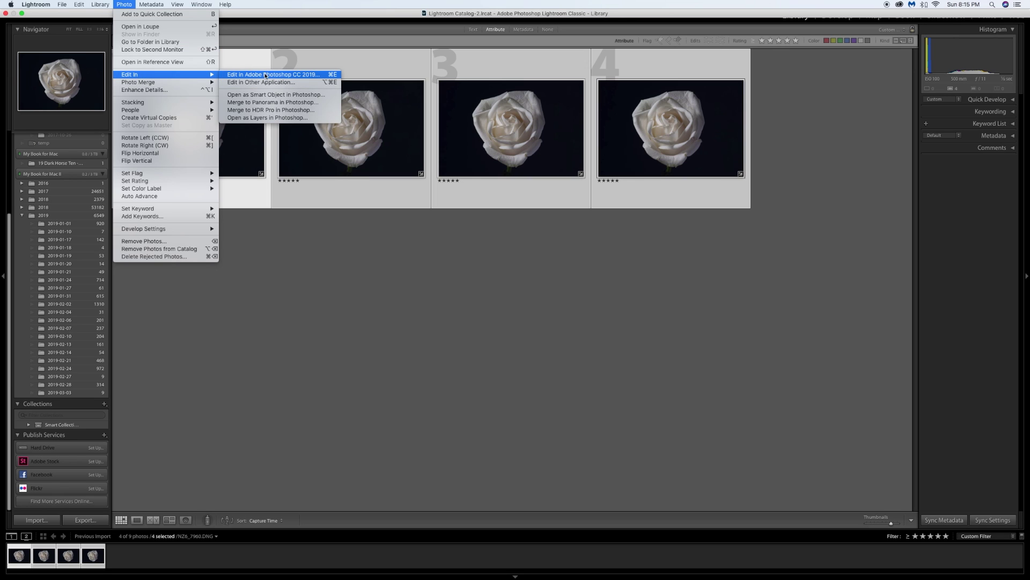
{"action": "left_click", "coordinate": [276, 118]}
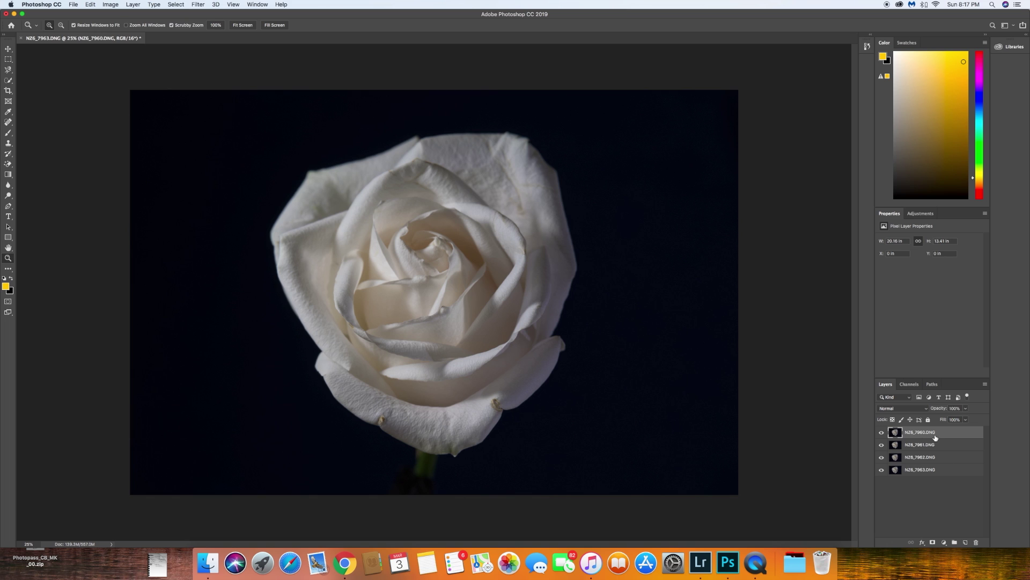
- Select all four rose layers and run Auto-Align Layers with Auto projection
{"action": "left_click", "coordinate": [924, 471], "text": "shift"}
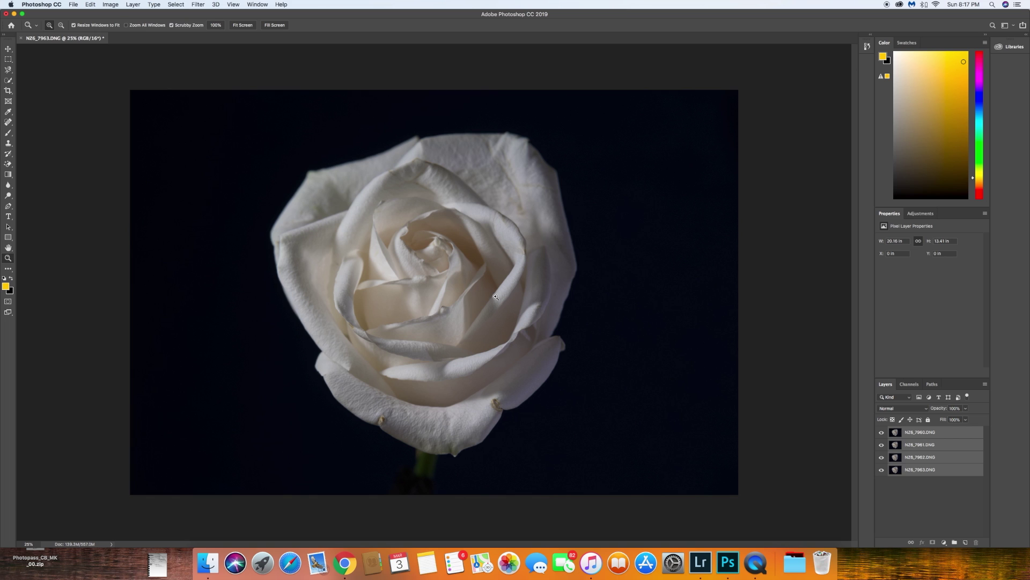
{"action": "left_click", "coordinate": [90, 5]}
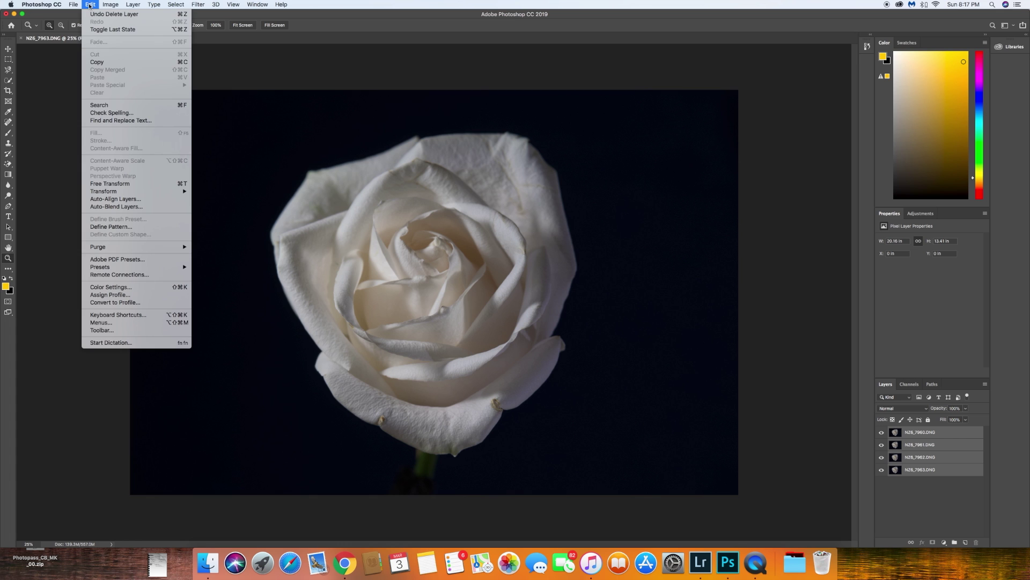
{"action": "left_click", "coordinate": [116, 199]}
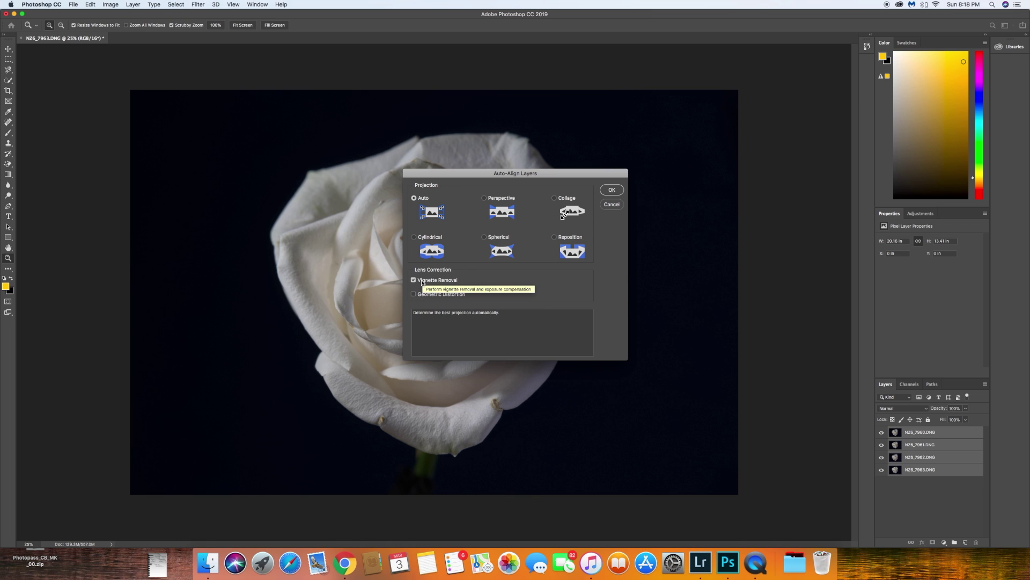
{"action": "left_click", "coordinate": [613, 191]}
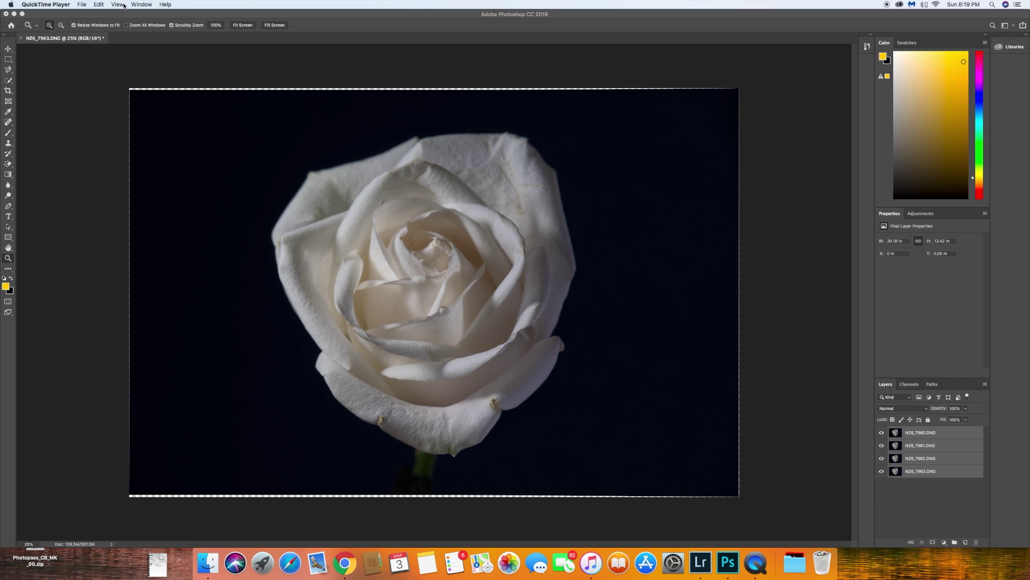
- Run Auto-Blend Layers as Stack Images with Seamless Tones and Colors enabled
{"action": "left_click", "coordinate": [98, 5]}
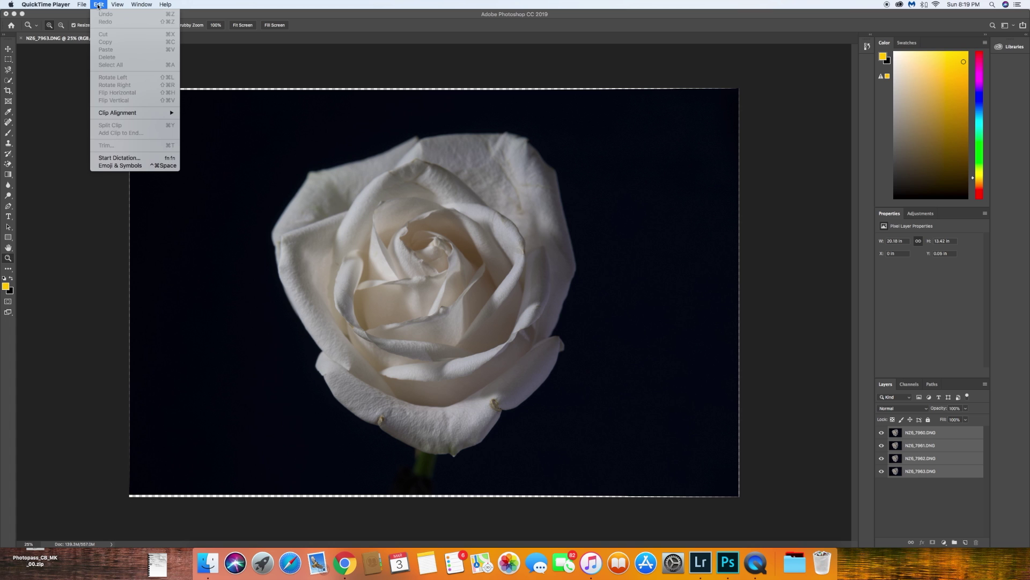
{"action": "left_click", "coordinate": [267, 77]}
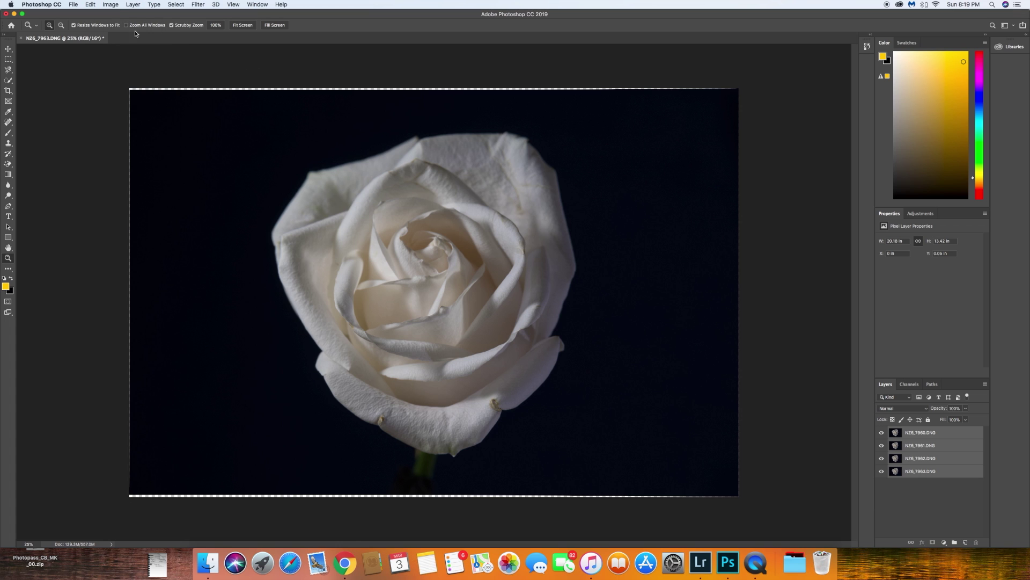
{"action": "left_click", "coordinate": [96, 4]}
{"action": "left_click", "coordinate": [91, 5]}
{"action": "left_click", "coordinate": [91, 5]}
{"action": "left_click", "coordinate": [92, 5]}
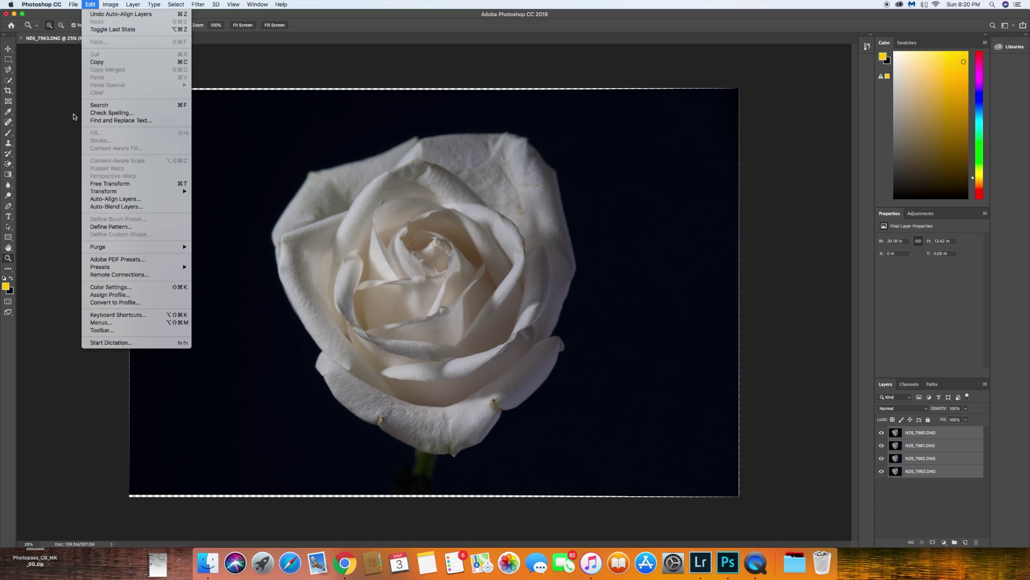
{"action": "left_click", "coordinate": [98, 208]}
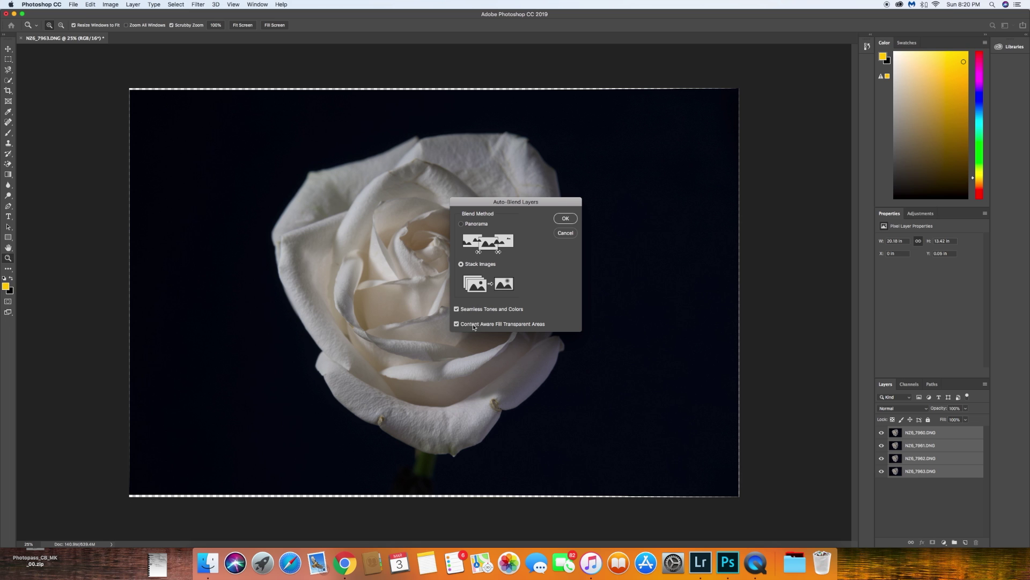
{"action": "left_click", "coordinate": [565, 218]}
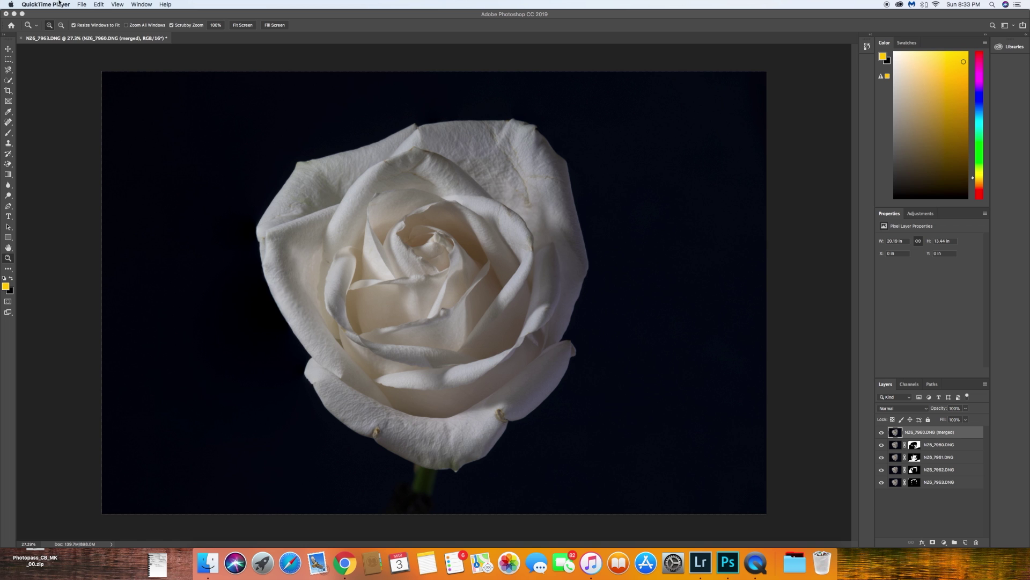
- After Auto-Blend completes, return to Photoshop and select the whole canvas with Cmd+A
{"action": "left_click", "coordinate": [137, 18]}
{"action": "key", "text": "super+a"}
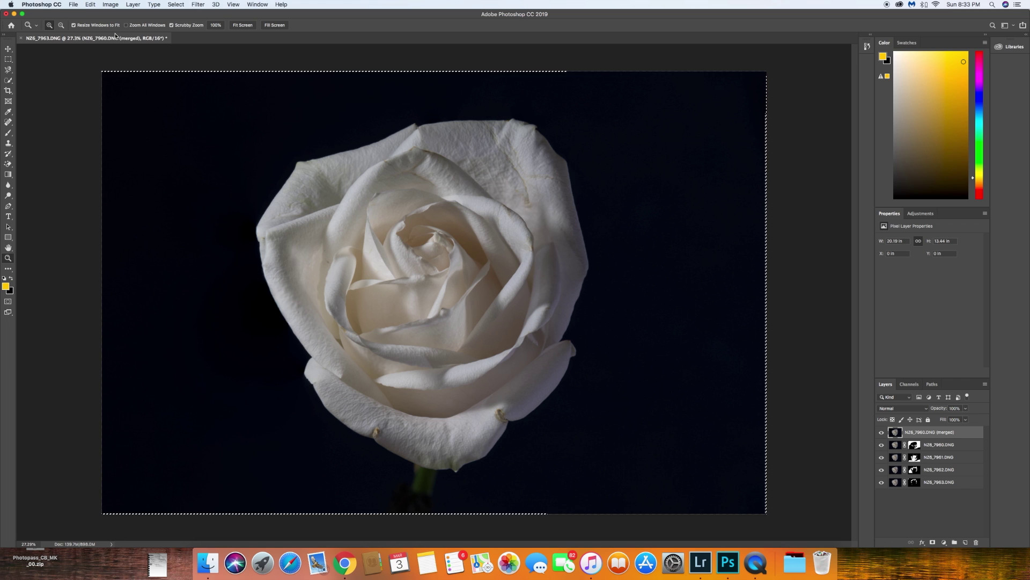
- Flatten the image to one Background layer and save it as TIFF NZ6_7960-Edit.tif
{"action": "left_click", "coordinate": [133, 5]}
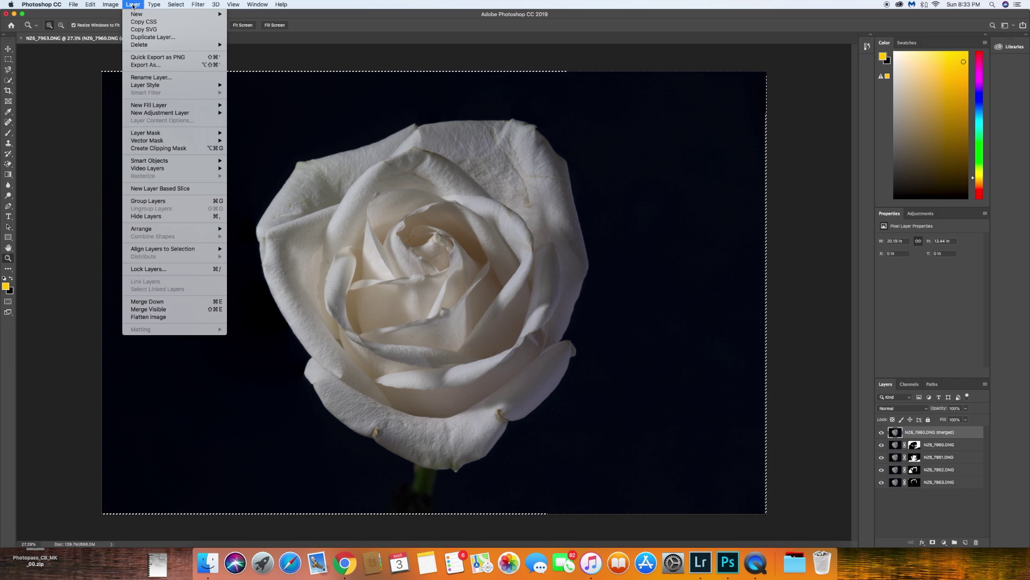
{"action": "left_click", "coordinate": [170, 318]}
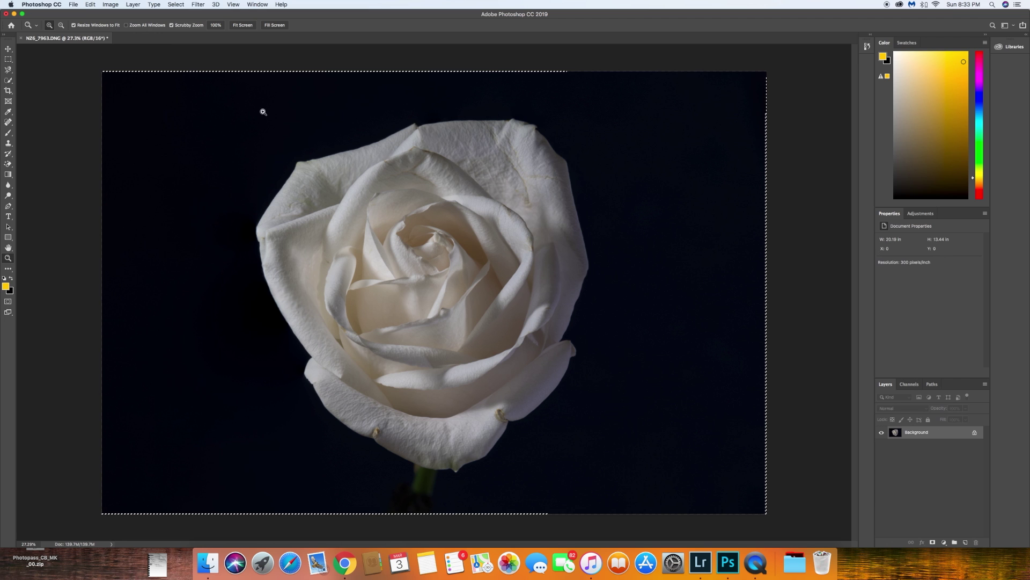
{"action": "left_click", "coordinate": [72, 4]}
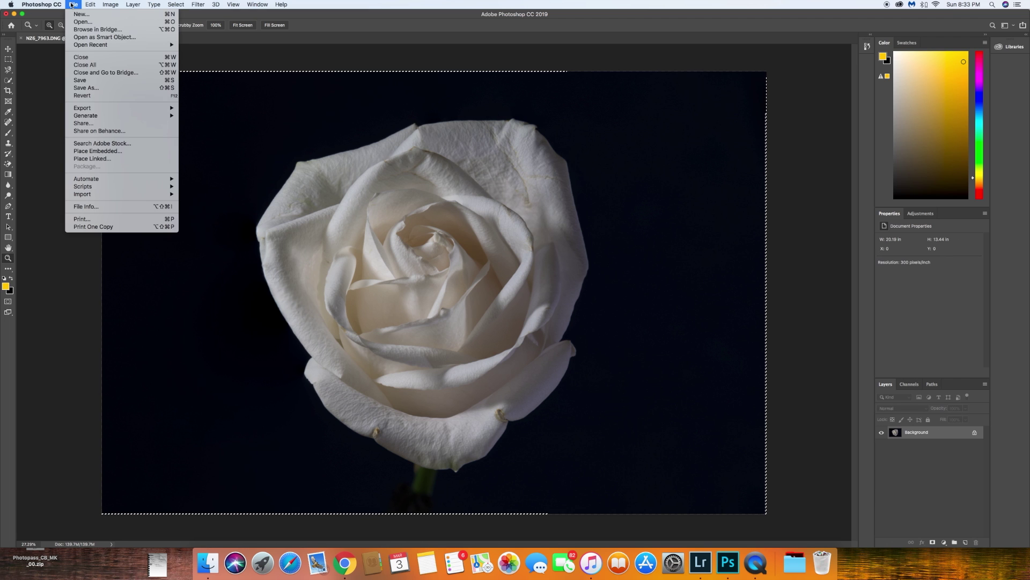
{"action": "left_click", "coordinate": [82, 82]}
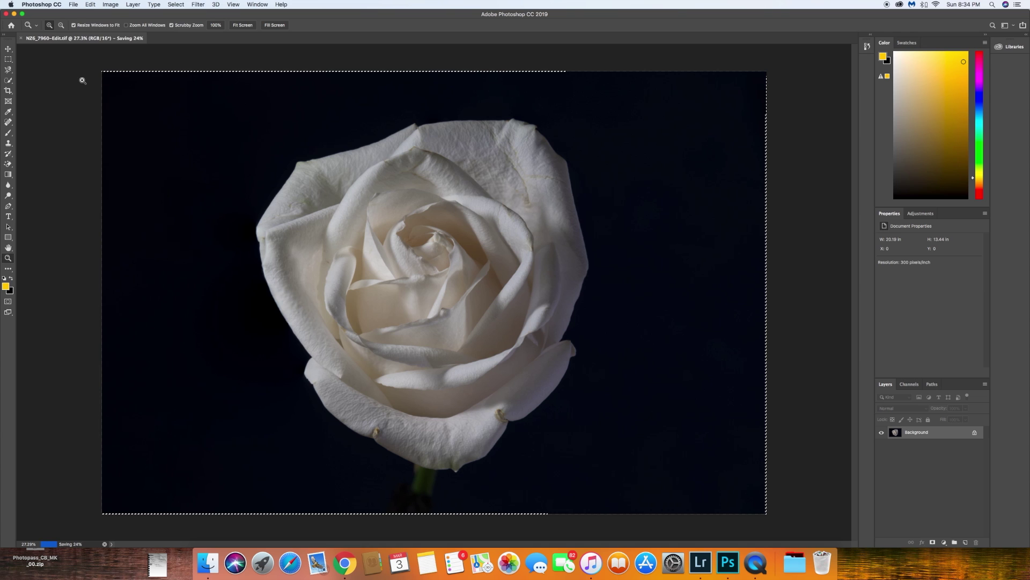